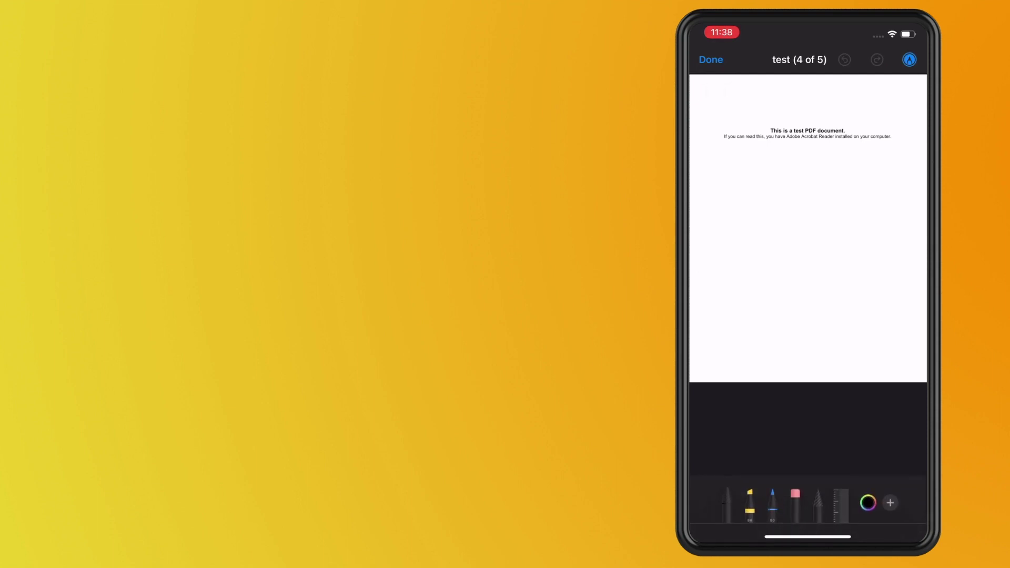
# Choose Signature from the markup + menu and go to managing saved signatures.
pyautogui.click(889, 502)
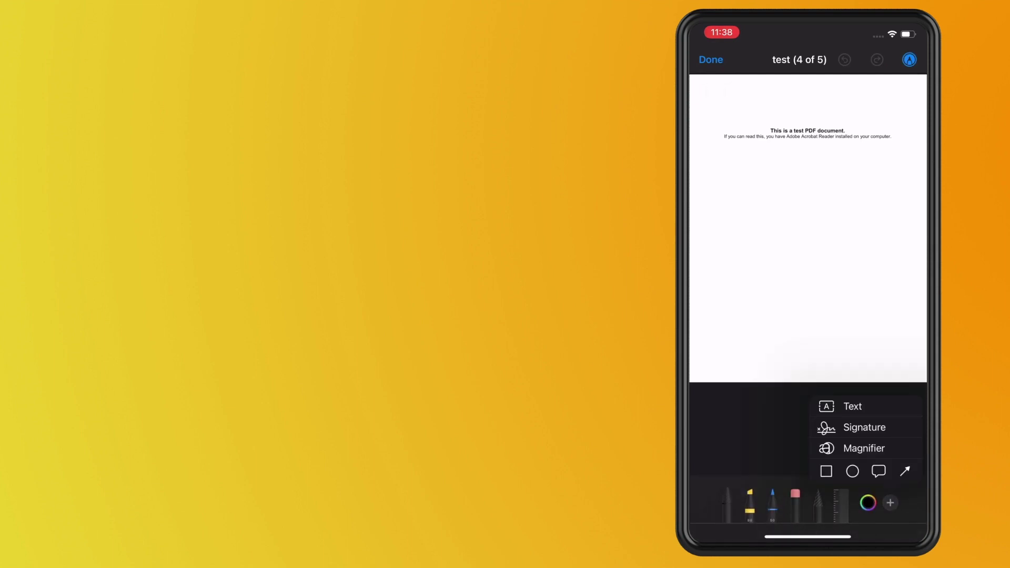
pyautogui.click(864, 427)
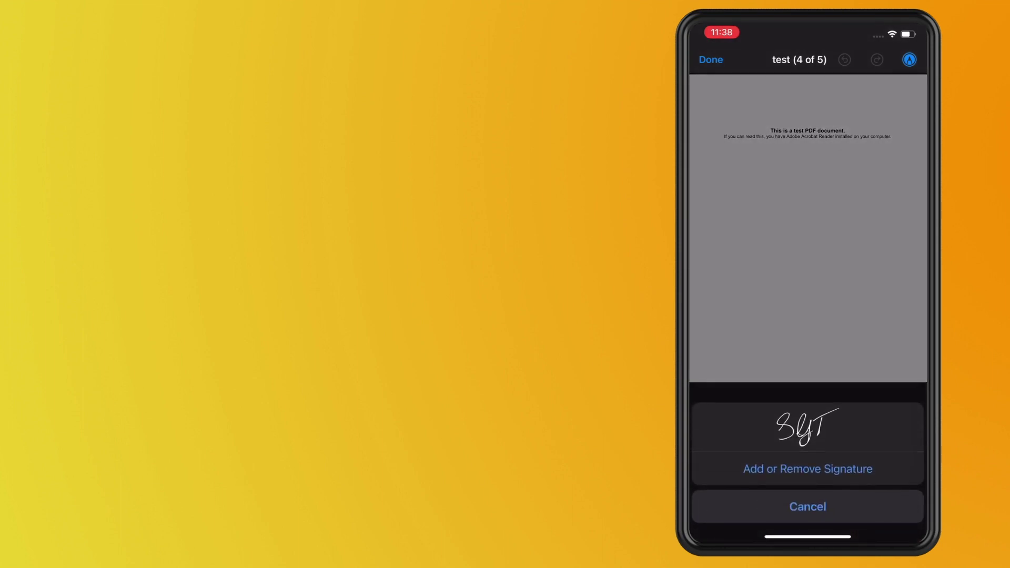
pyautogui.click(806, 469)
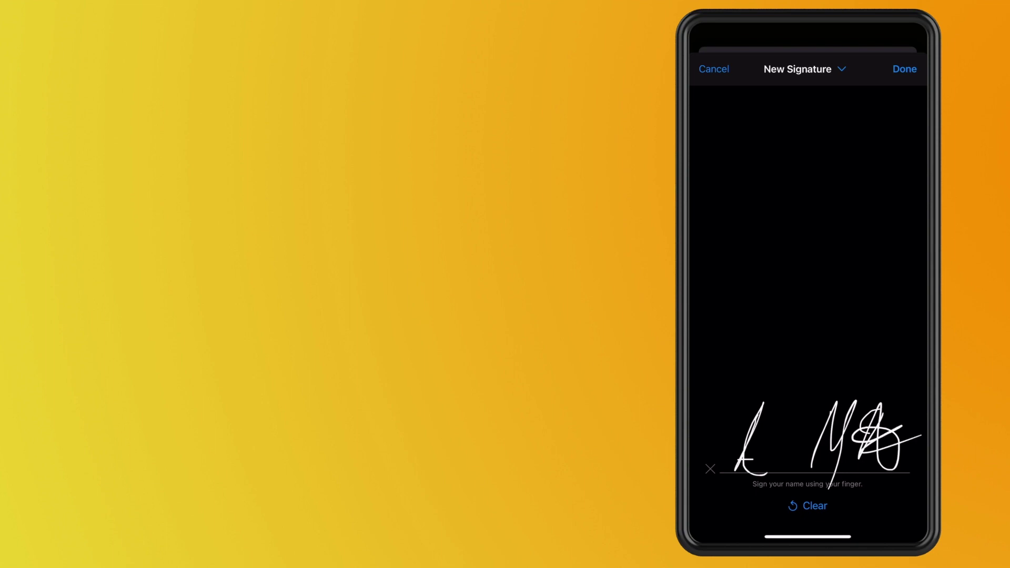
# Finish the newly drawn handwritten signature so it is placed on the test PDF page.
pyautogui.click(904, 68)
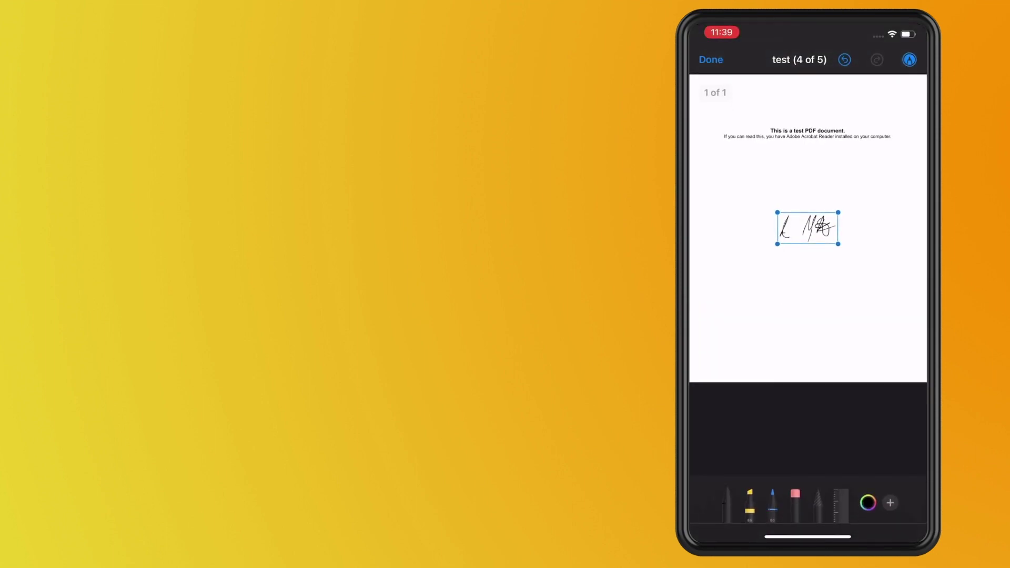
# Resize the signature and move it toward the lower left of the page.
pyautogui.moveTo(837, 244)
pyautogui.mouseDown()
pyautogui.moveTo(879, 259)
pyautogui.moveTo(811, 230)
pyautogui.moveTo(853, 249)
pyautogui.moveTo(766, 254)
pyautogui.moveTo(742, 286)
pyautogui.mouseUp()
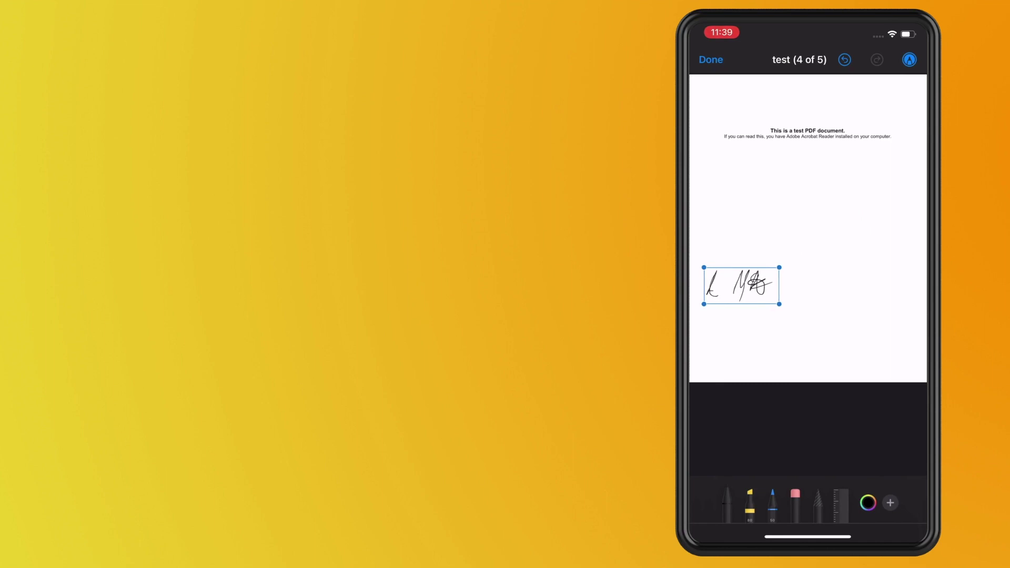